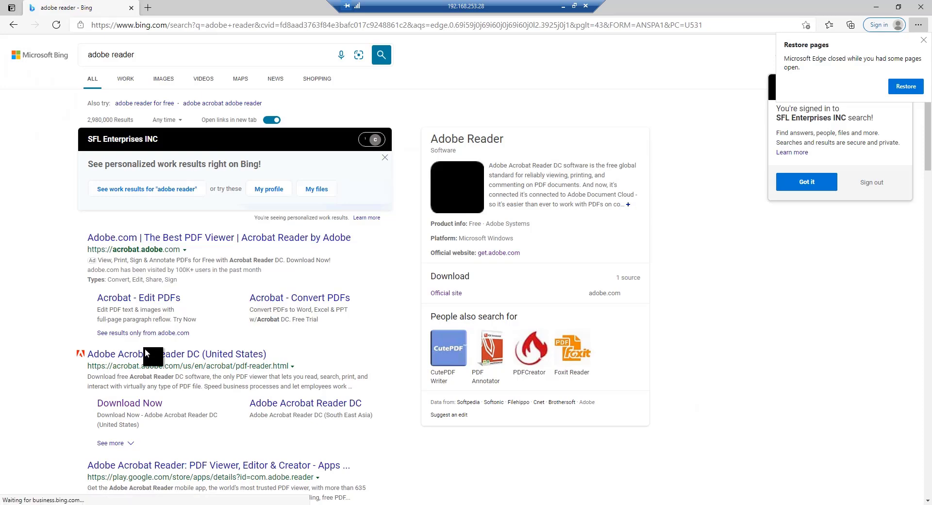
Decline both McAfee offers on Adobe's Acrobat Reader DC download page and close the browser
{"action": "left_click", "coordinate": [154, 408]}
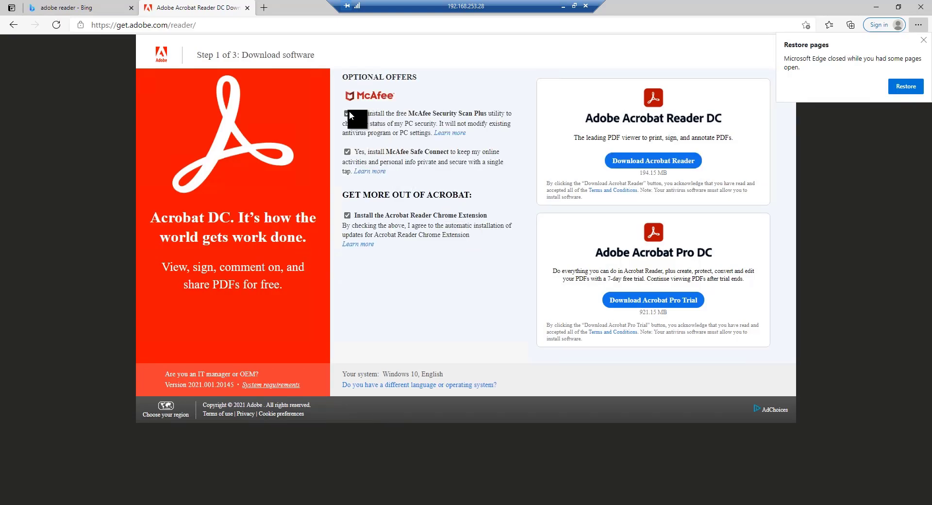
{"action": "left_click", "coordinate": [348, 114]}
{"action": "left_click", "coordinate": [347, 153]}
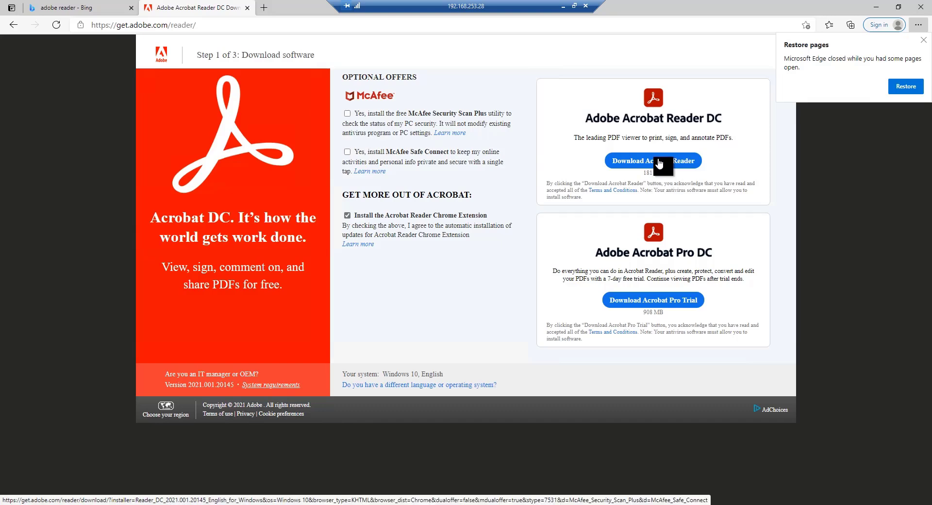
{"action": "left_click", "coordinate": [920, 6]}
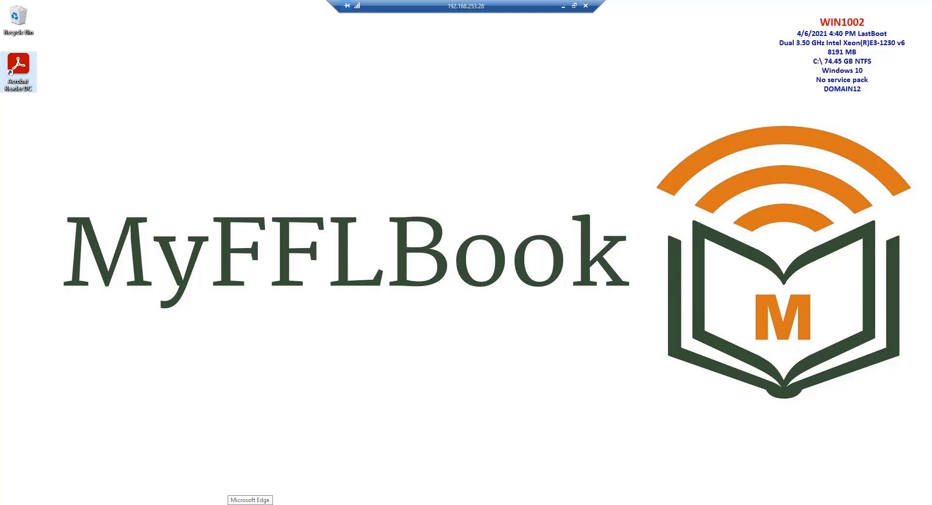
Open Microsoft Edge and search the web for "microsoft sql express"
{"action": "left_click", "coordinate": [250, 502]}
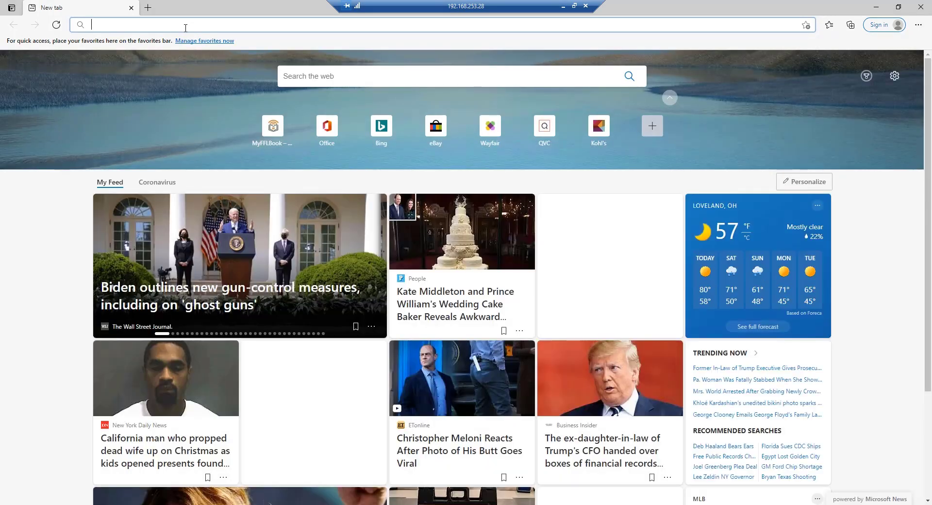
{"action": "type", "text": "micro"}
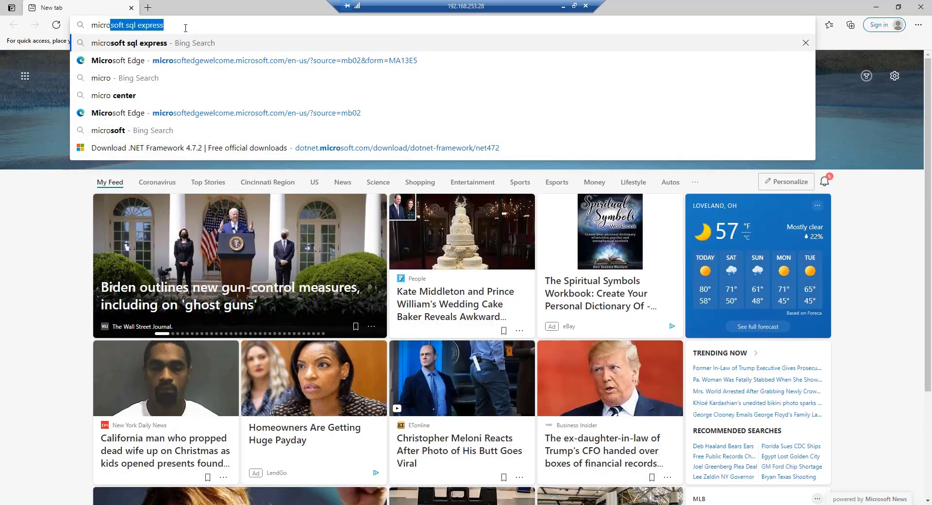
{"action": "type", "text": "soft sql"}
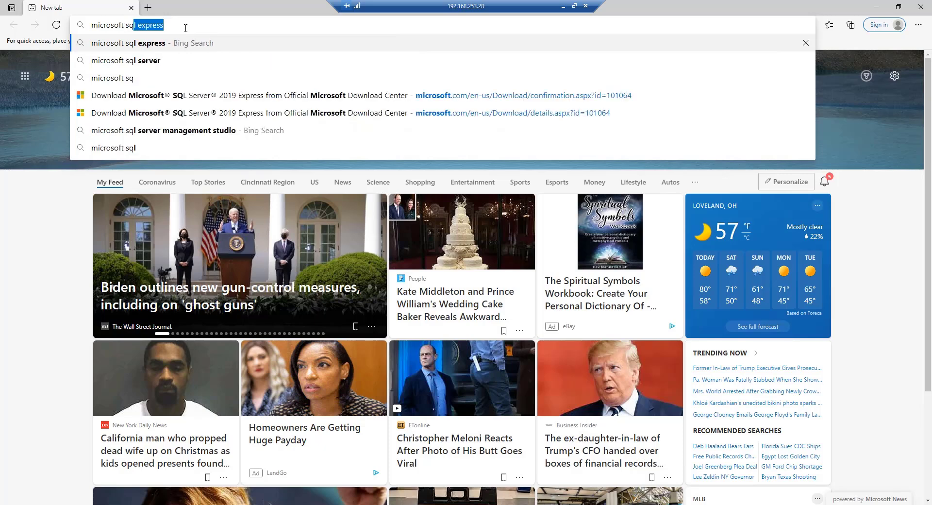
{"action": "type", "text": " express"}
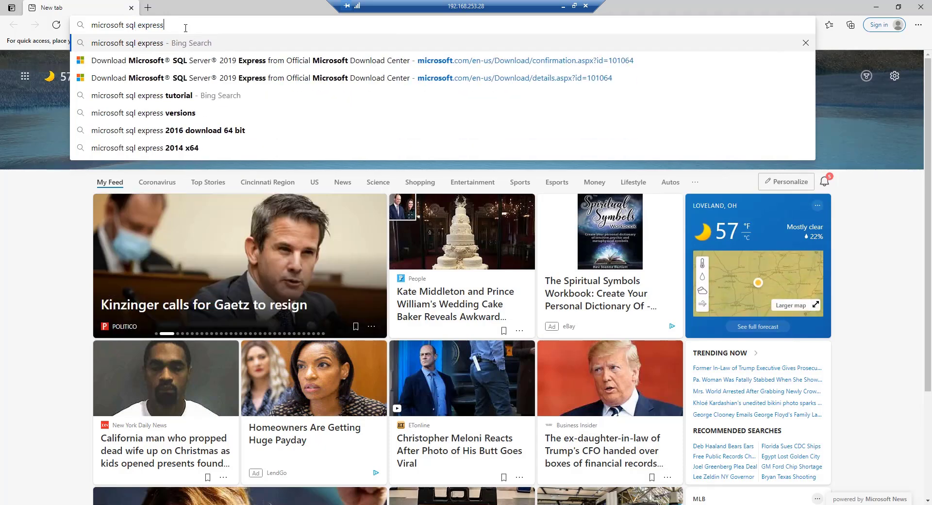
{"action": "key", "text": "Return"}
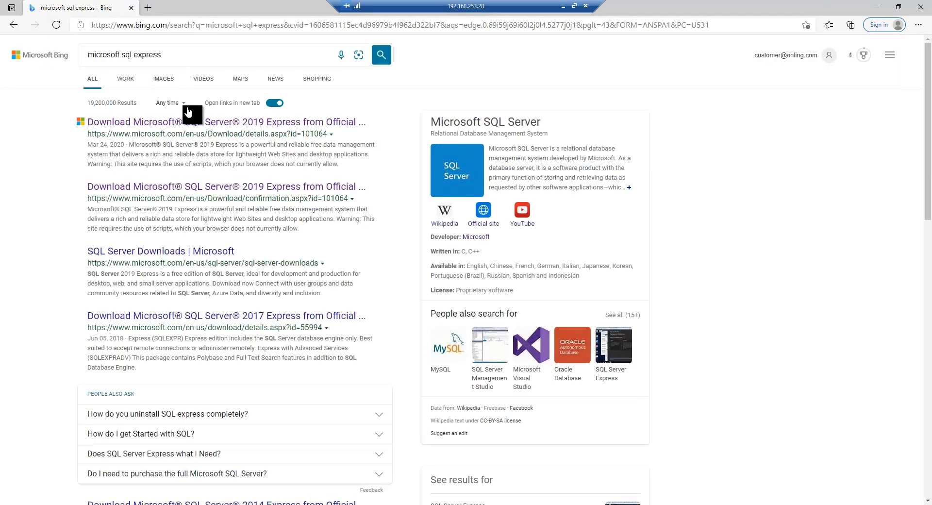
Download the English Microsoft SQL Server 2019 Express installer from the Microsoft Download Center
{"action": "left_click", "coordinate": [210, 125]}
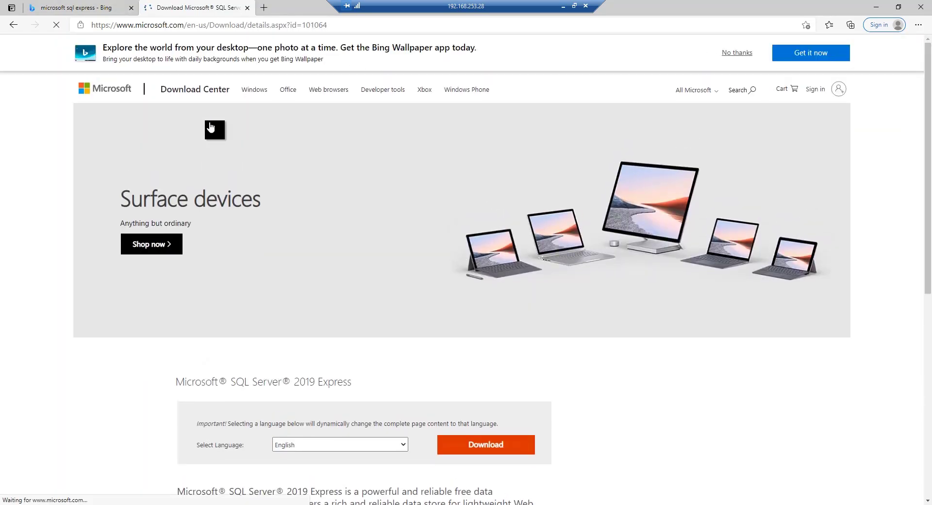
{"action": "scroll", "coordinate": [334, 344], "scroll_direction": "down", "scroll_amount": 3}
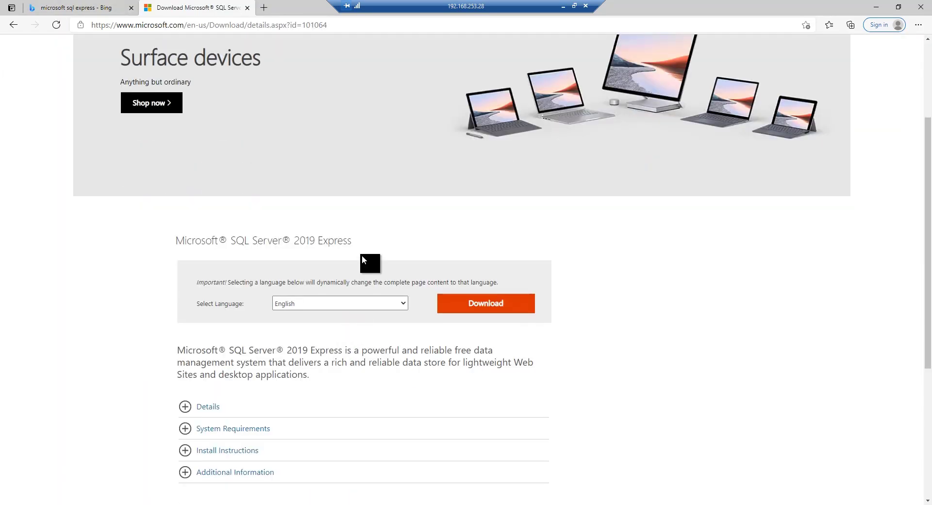
{"action": "left_click_drag", "start_coordinate": [330, 245], "coordinate": [318, 246]}
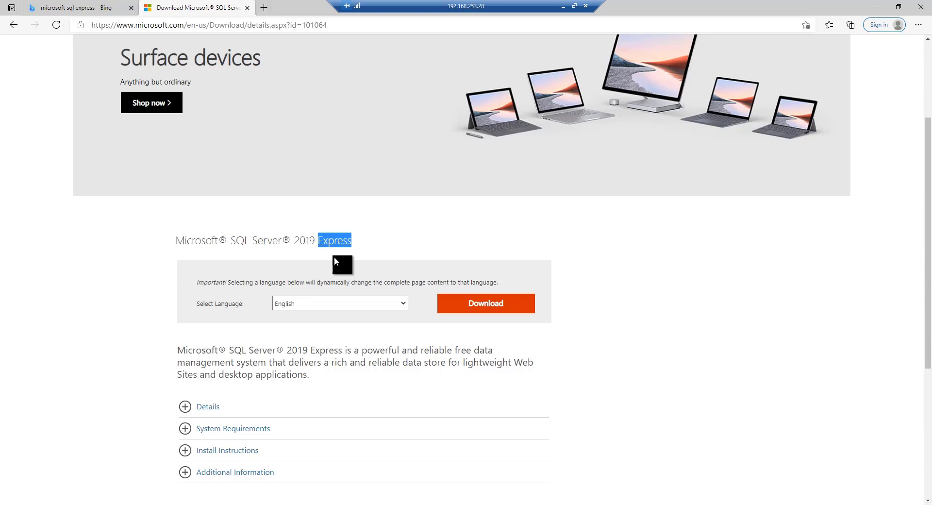
{"action": "left_click", "coordinate": [404, 242]}
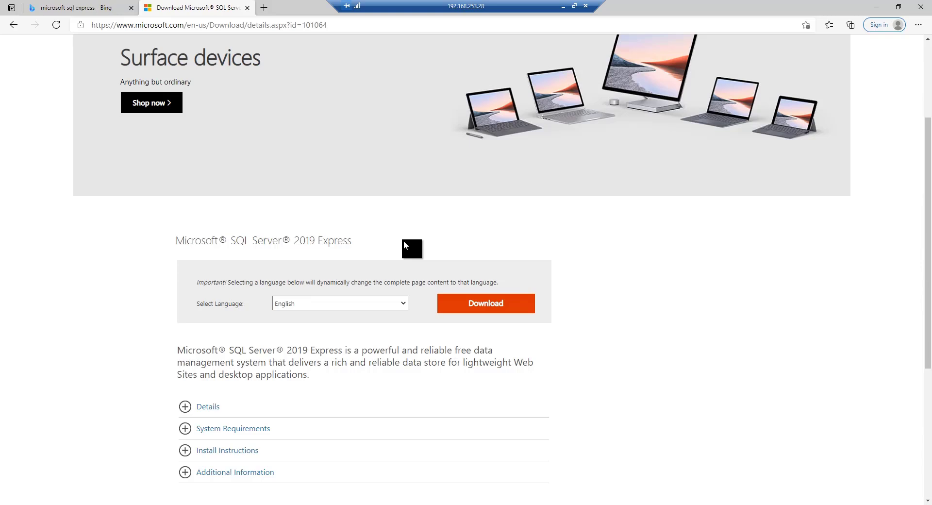
{"action": "left_click", "coordinate": [491, 306]}
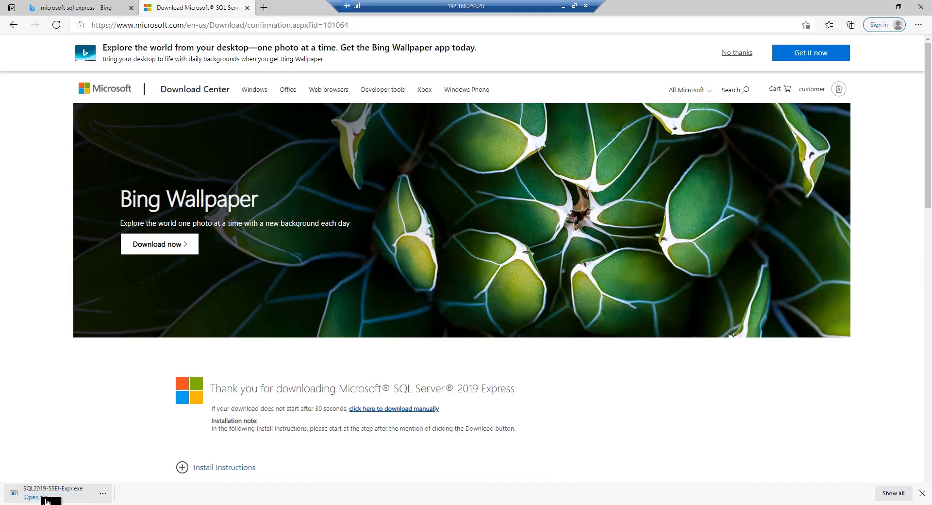
Run SQL2019-SSEI-Expr.exe to complete a Basic installation in C:\Program Files\Microsoft SQL Server, accepting the license terms, and exit the installer
{"action": "left_click", "coordinate": [43, 497]}
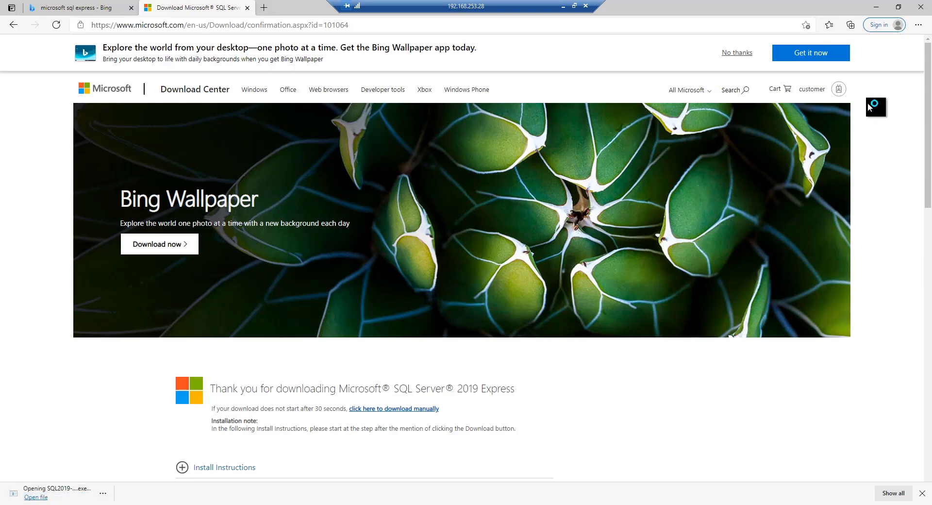
{"action": "left_click", "coordinate": [919, 9]}
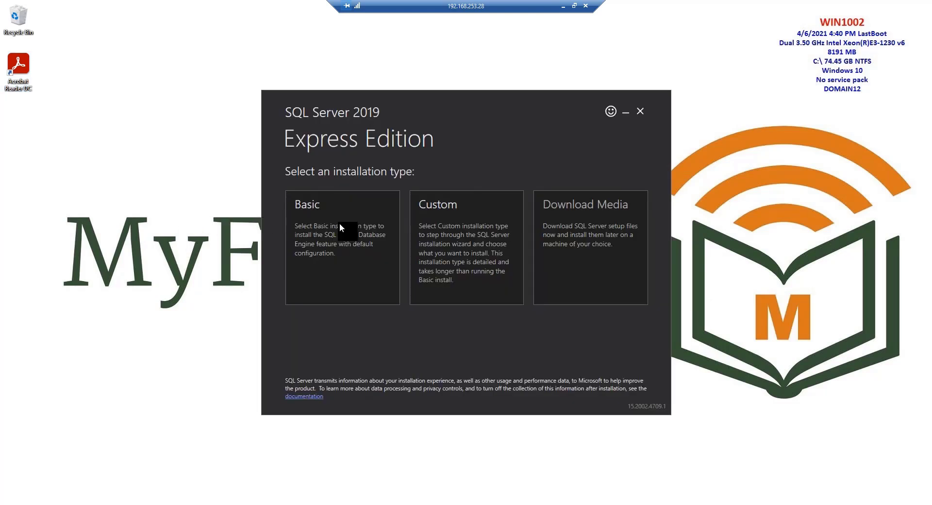
{"action": "left_click", "coordinate": [316, 238]}
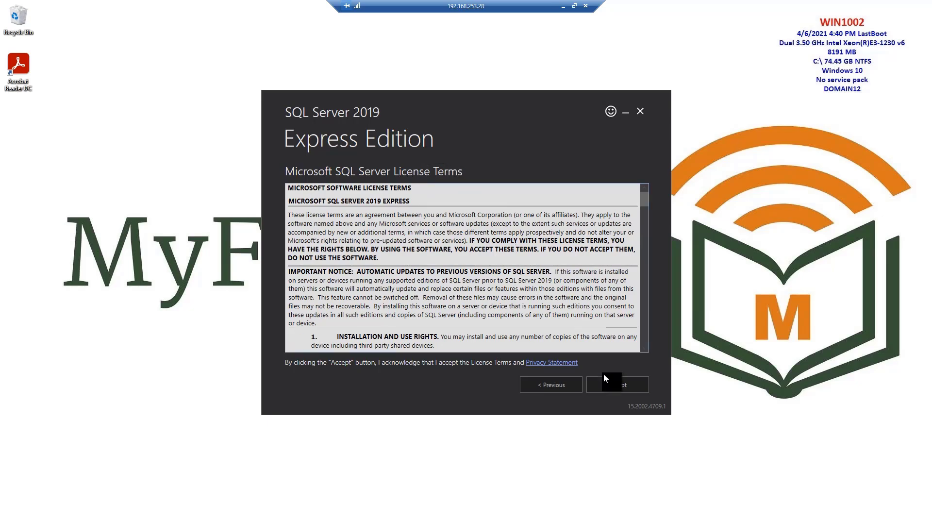
{"action": "left_click", "coordinate": [613, 384]}
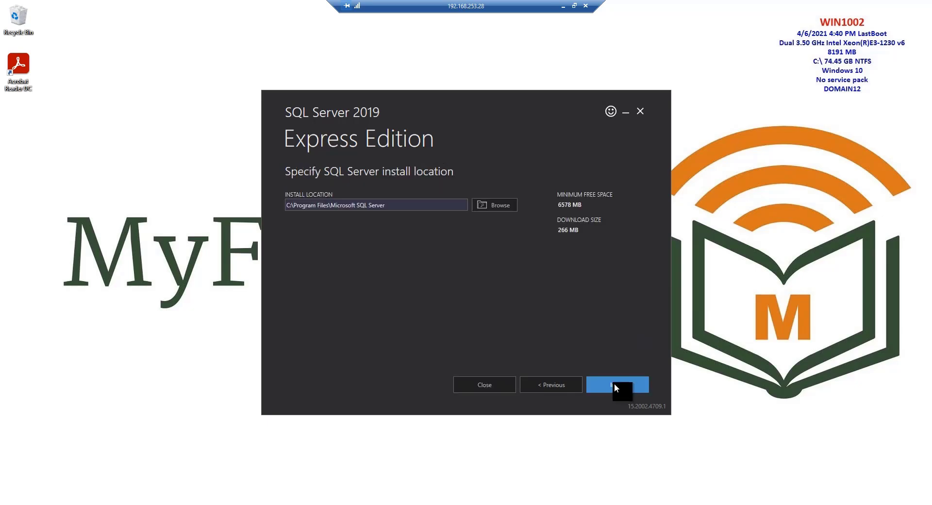
{"action": "left_click", "coordinate": [614, 383]}
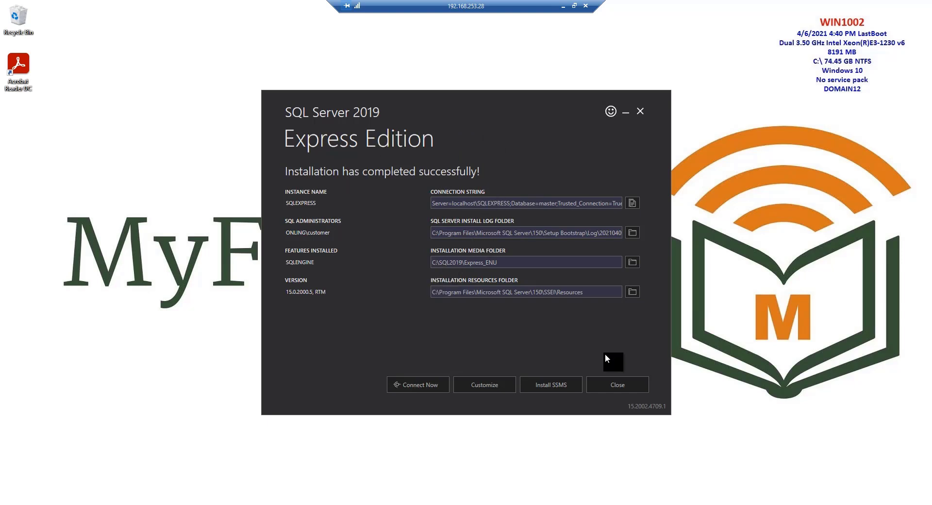
{"action": "left_click", "coordinate": [617, 384]}
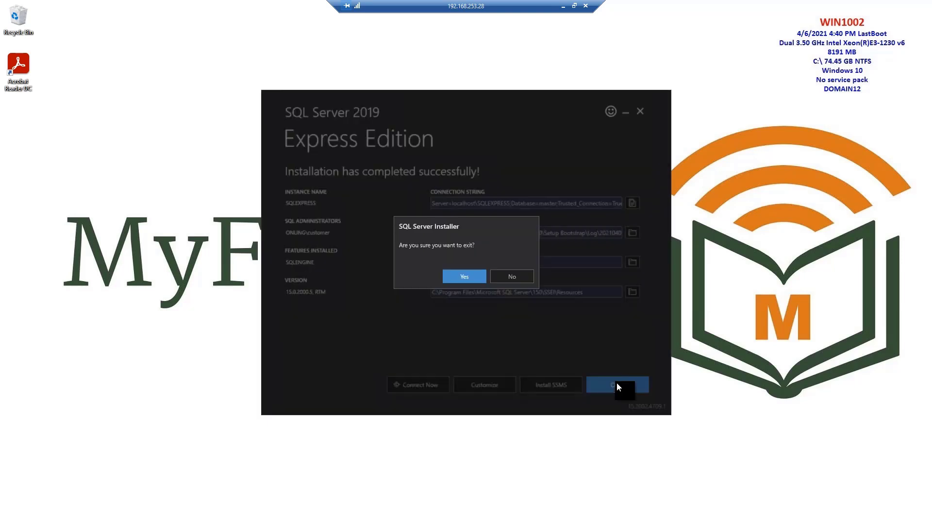
{"action": "left_click", "coordinate": [467, 275]}
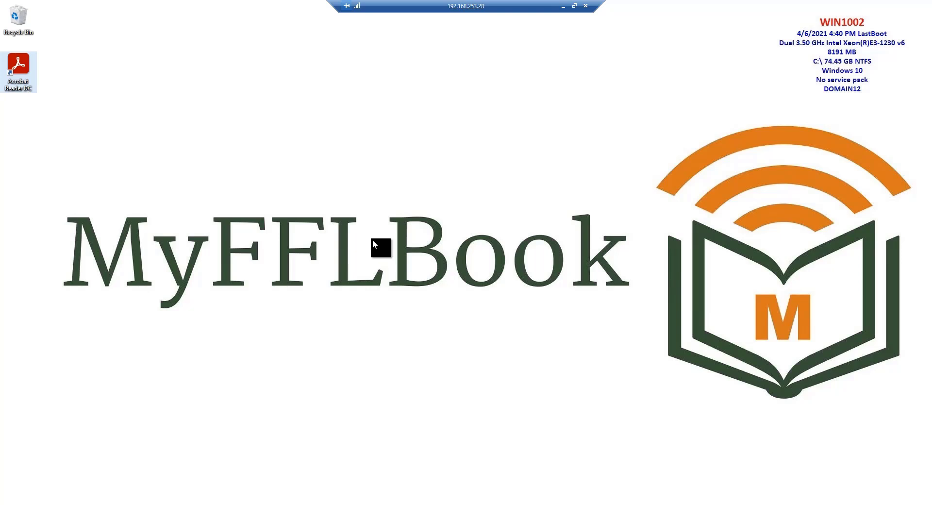
Restart the Windows computer
{"action": "left_click", "coordinate": [11, 504]}
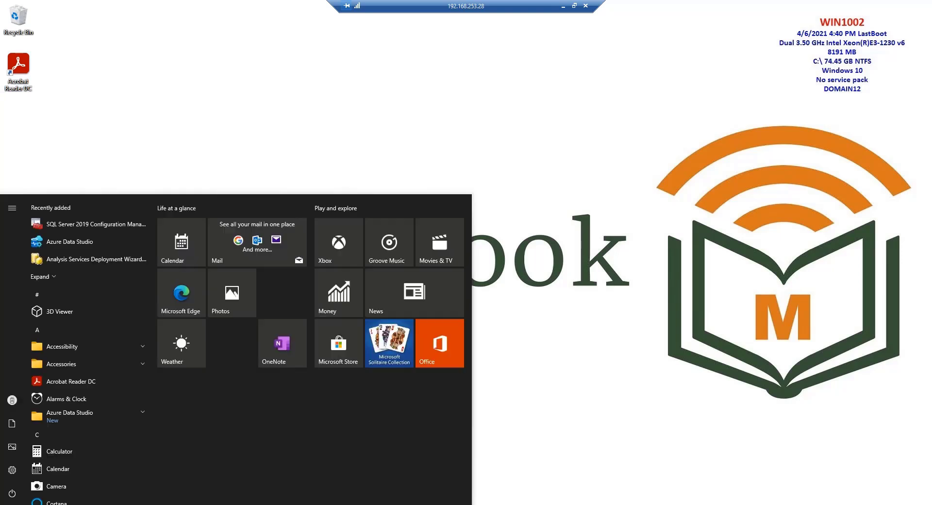
{"action": "left_click", "coordinate": [12, 492]}
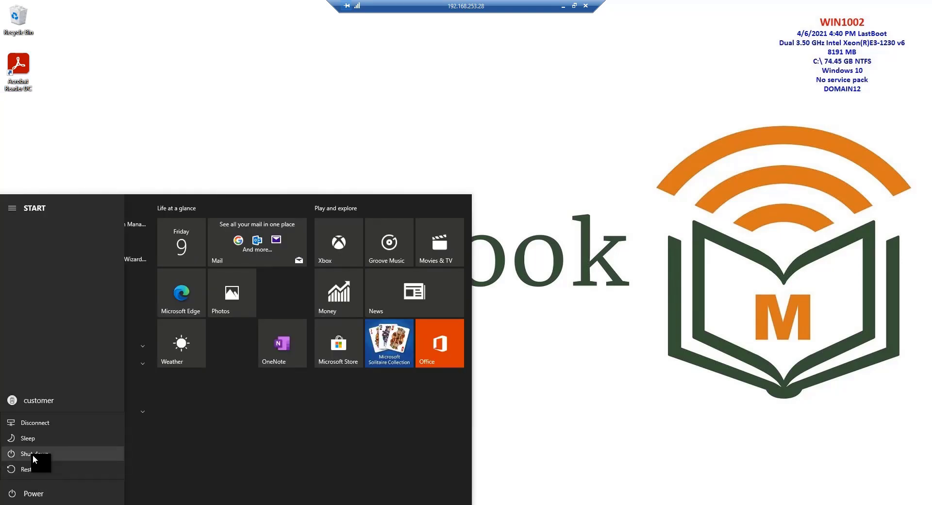
{"action": "left_click", "coordinate": [37, 468]}
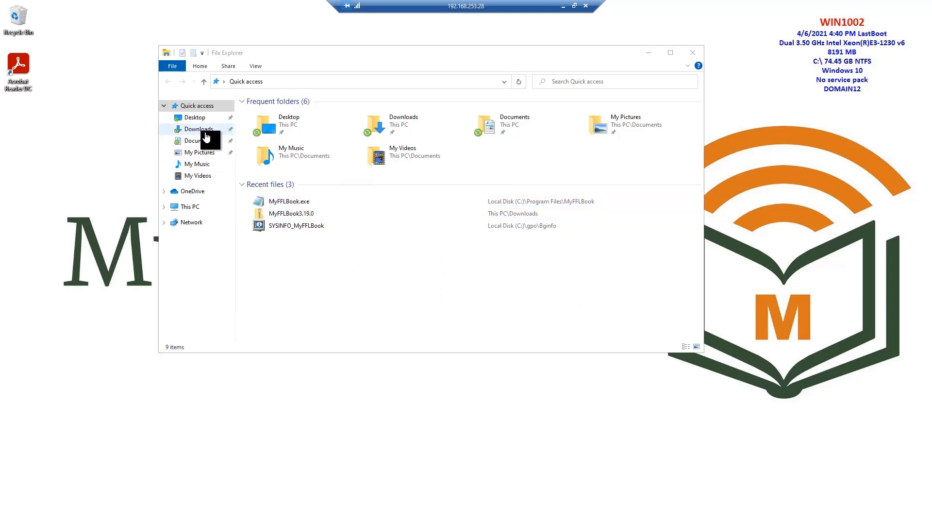
Extract the MyFFLBook3.19.0 zip archive directly into the Downloads folder, without the MyFFLBook3.19.0 subfolder
{"action": "left_click", "coordinate": [206, 132]}
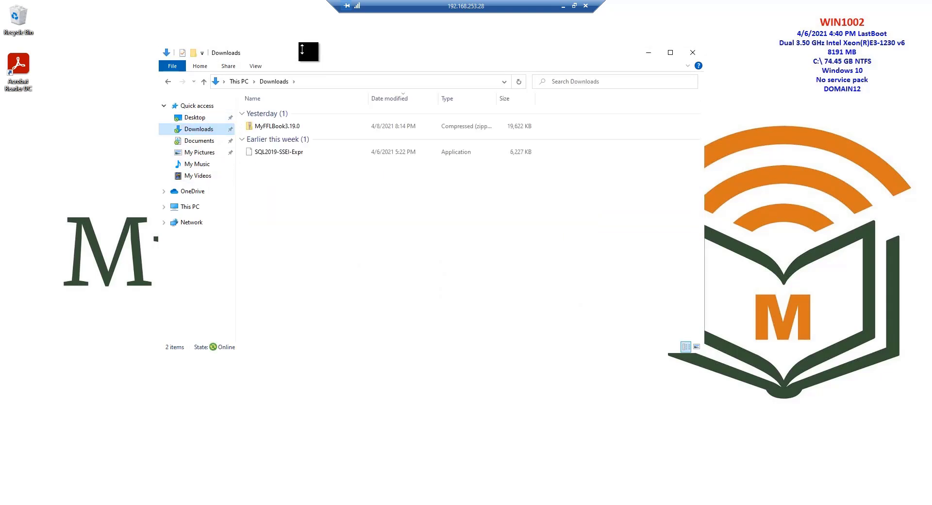
{"action": "left_click_drag", "start_coordinate": [302, 49], "coordinate": [407, 88]}
{"action": "left_click", "coordinate": [380, 164]}
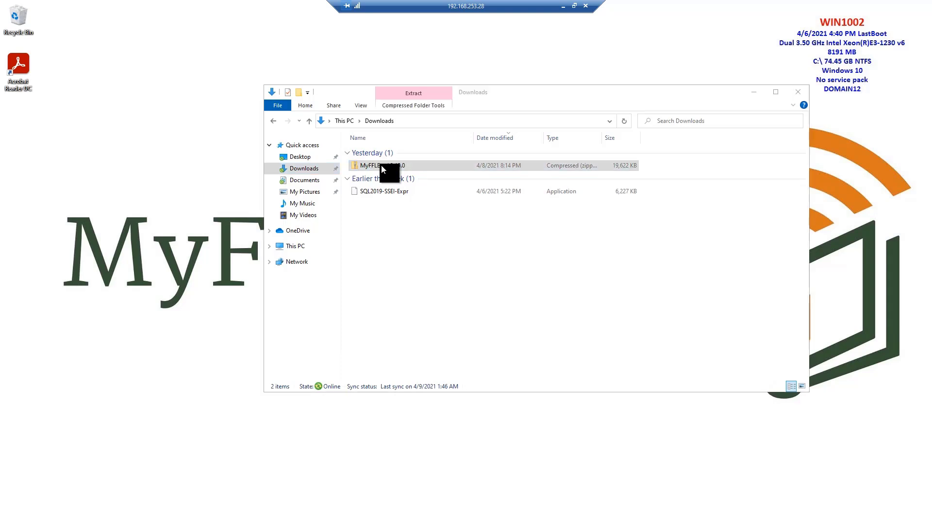
{"action": "double_click", "coordinate": [380, 164]}
{"action": "left_click", "coordinate": [490, 268]}
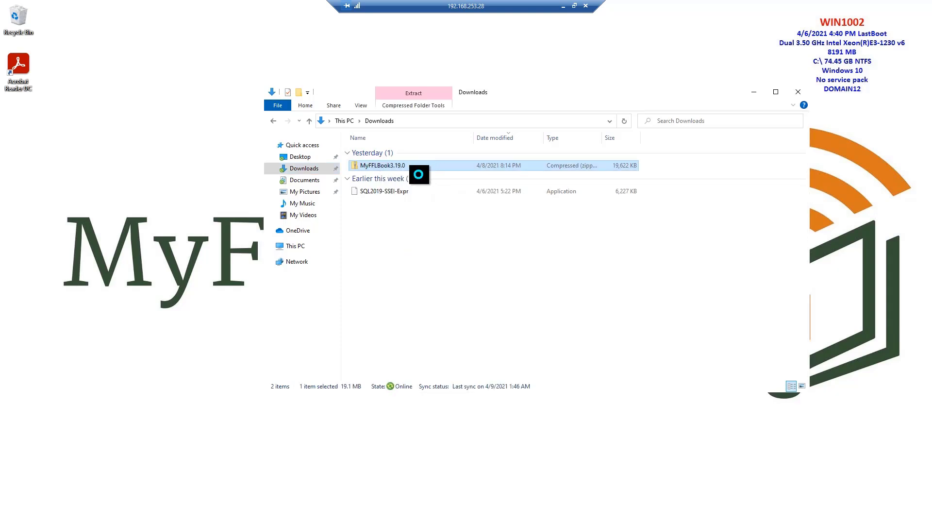
{"action": "right_click", "coordinate": [386, 165]}
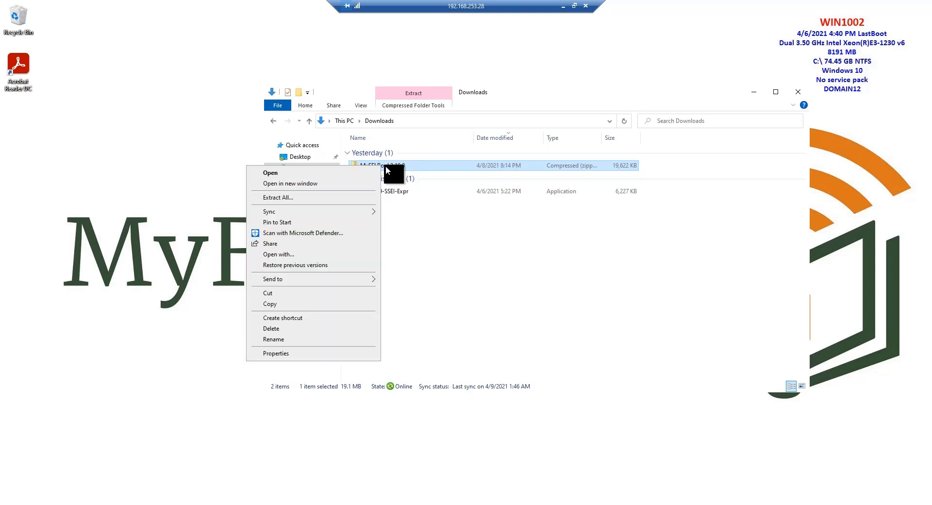
{"action": "left_click", "coordinate": [313, 197]}
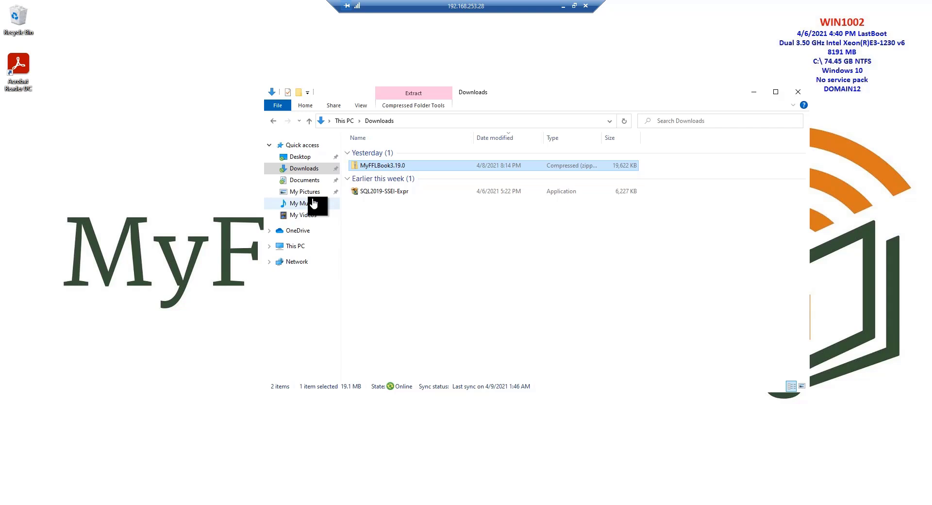
{"action": "left_click", "coordinate": [493, 217]}
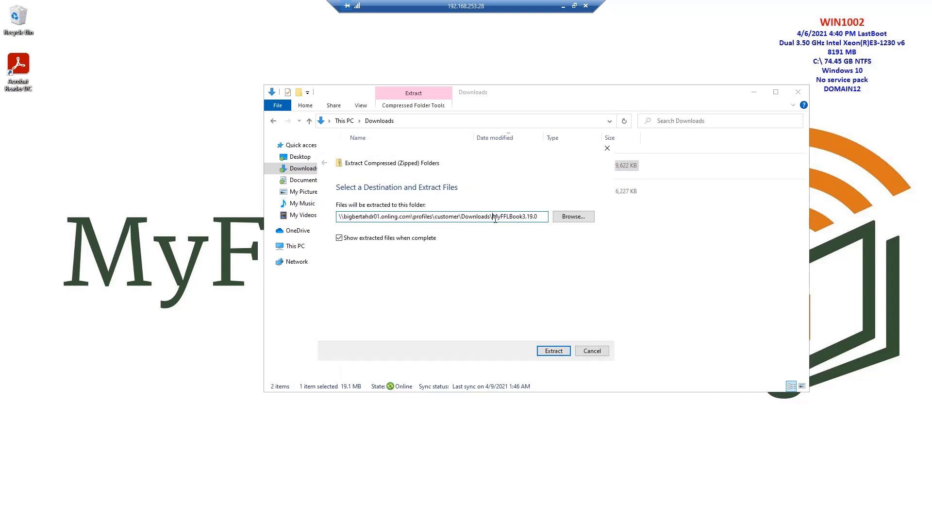
{"action": "left_click_drag", "start_coordinate": [493, 217], "coordinate": [547, 207]}
{"action": "key", "text": "BackSpace"}
{"action": "left_click", "coordinate": [558, 347]}
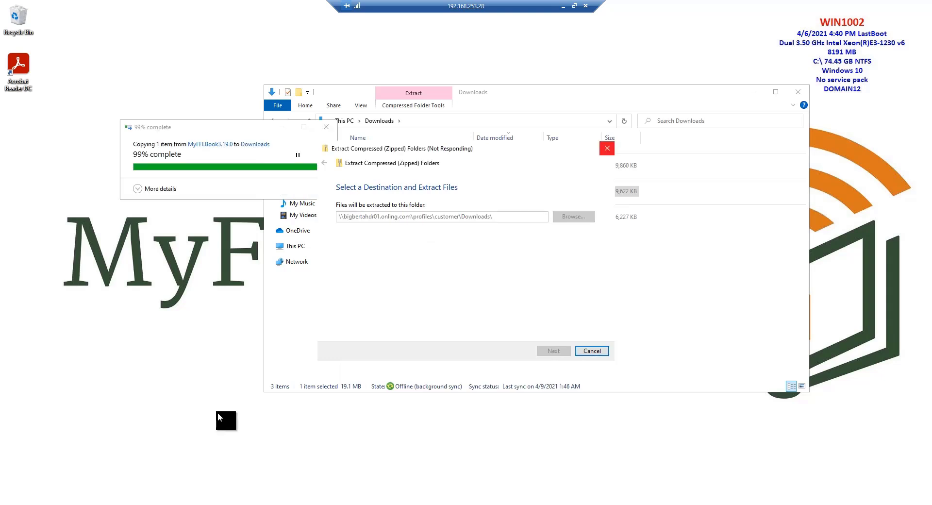
Open the Windows Features dialog through the Programs section of Control Panel
{"action": "left_click", "coordinate": [11, 504]}
{"action": "left_click", "coordinate": [12, 504]}
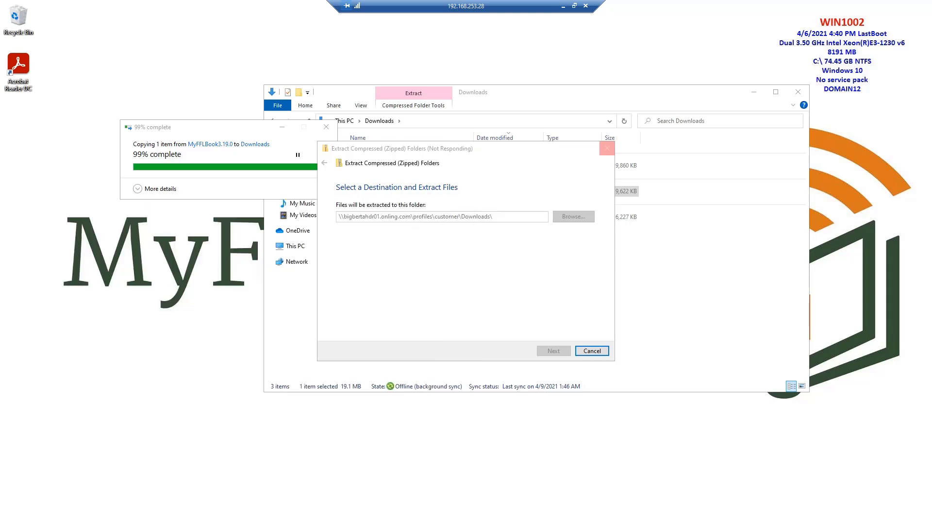
{"action": "type", "text": "control"}
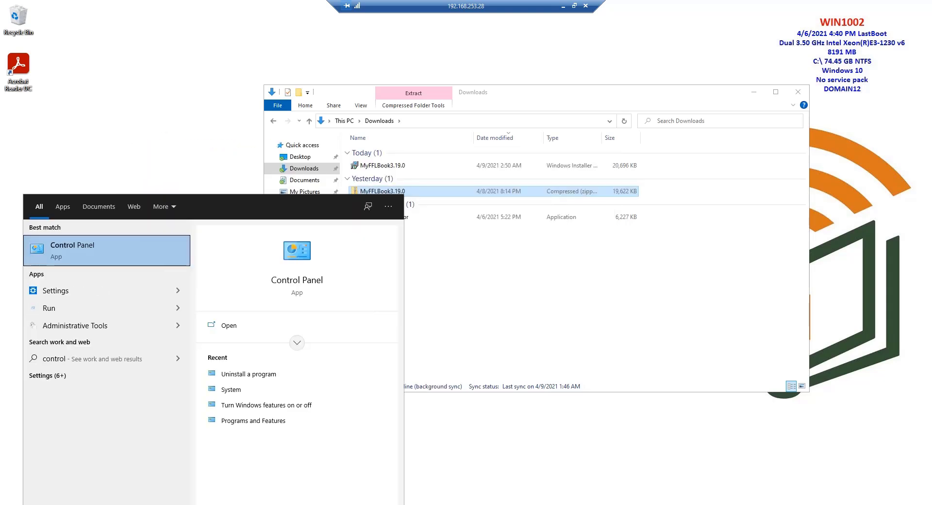
{"action": "left_click", "coordinate": [107, 251]}
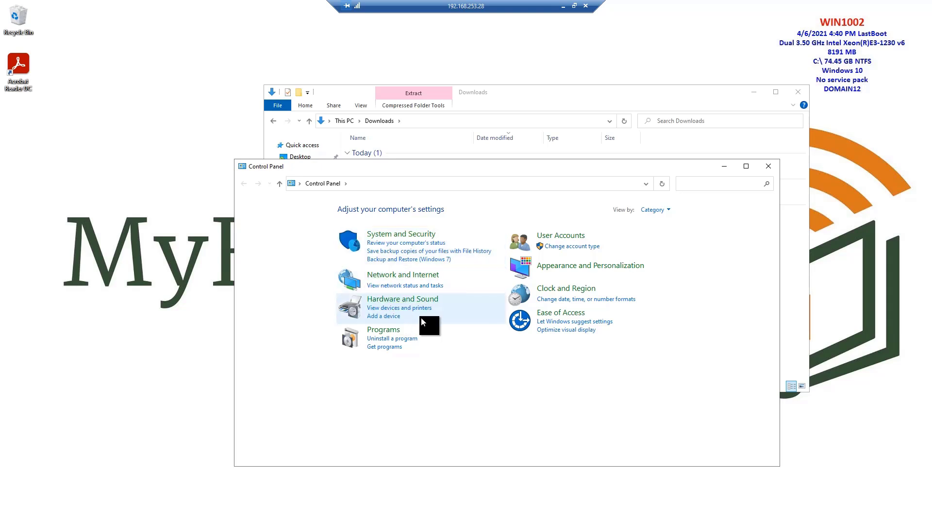
{"action": "left_click", "coordinate": [383, 333]}
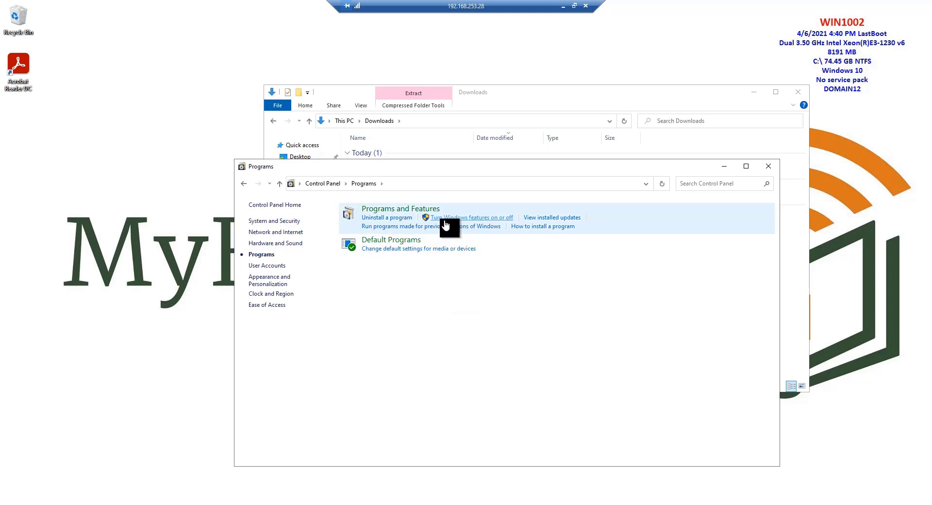
{"action": "left_click", "coordinate": [485, 221]}
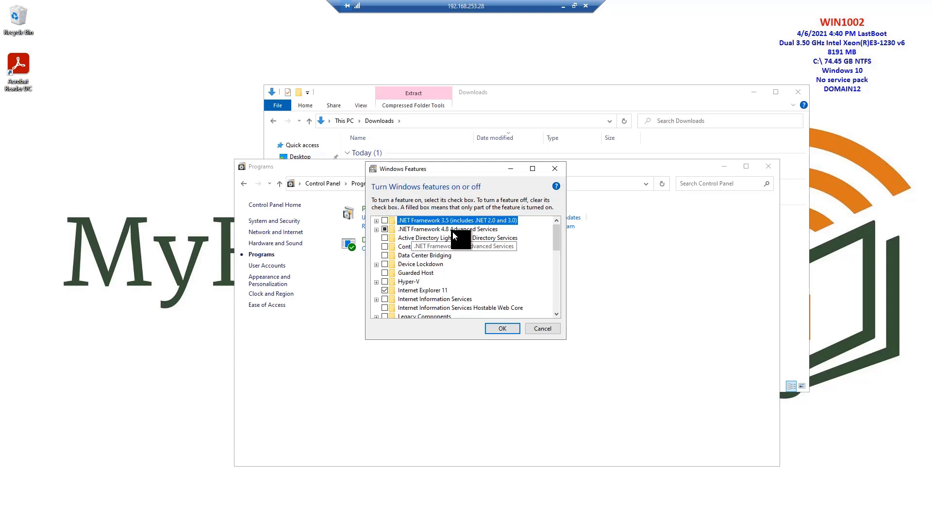
Cancel the Windows Features dialog without changing any features and close Control Panel
{"action": "left_click", "coordinate": [543, 328]}
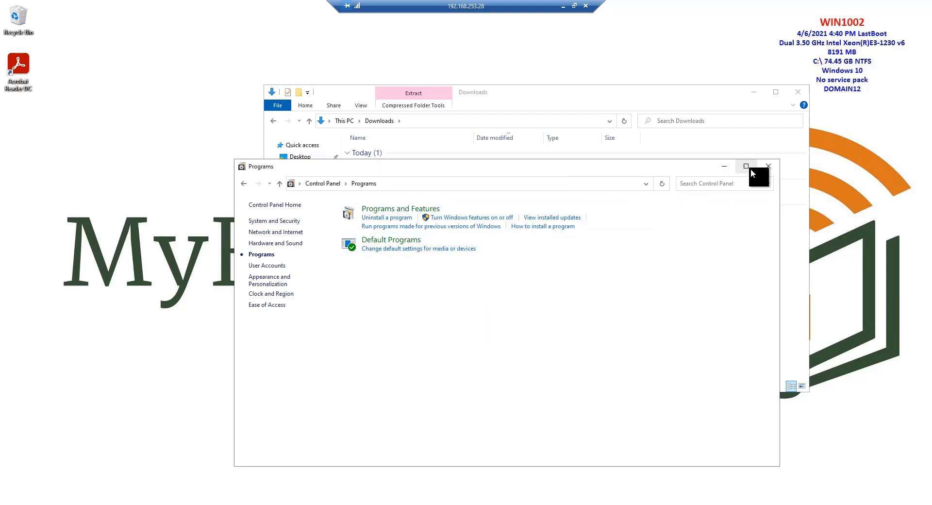
{"action": "left_click", "coordinate": [768, 166]}
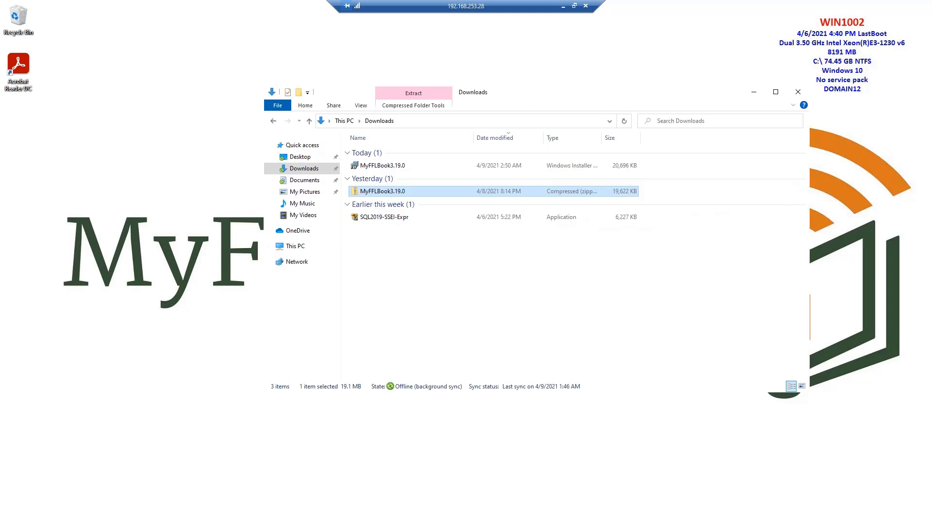
Search Windows for "upgrade", open the Windows Update settings to check the update status, and close Settings
{"action": "left_click", "coordinate": [11, 504]}
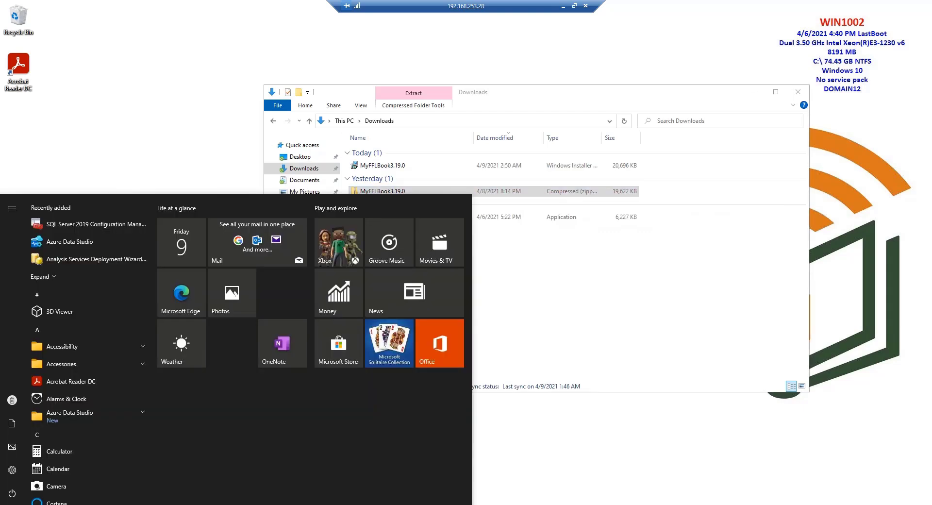
{"action": "type", "text": "u"}
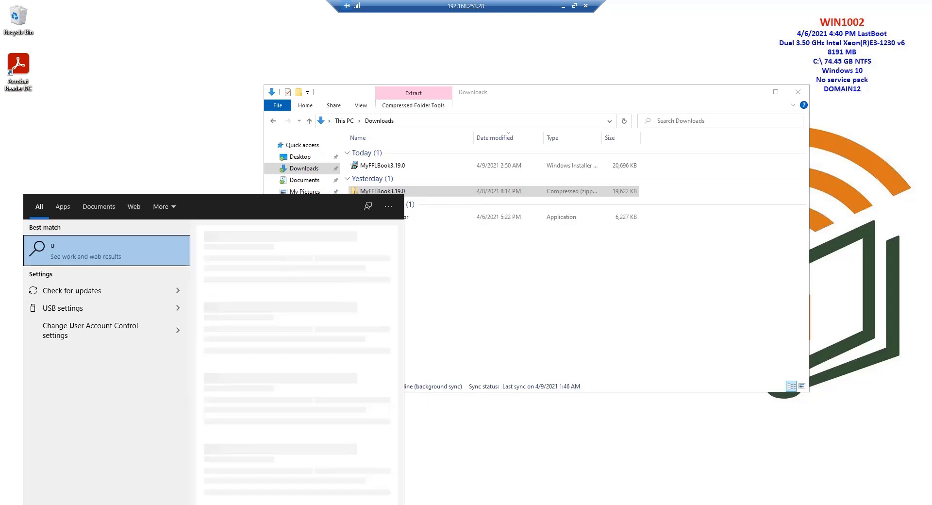
{"action": "type", "text": "pra"}
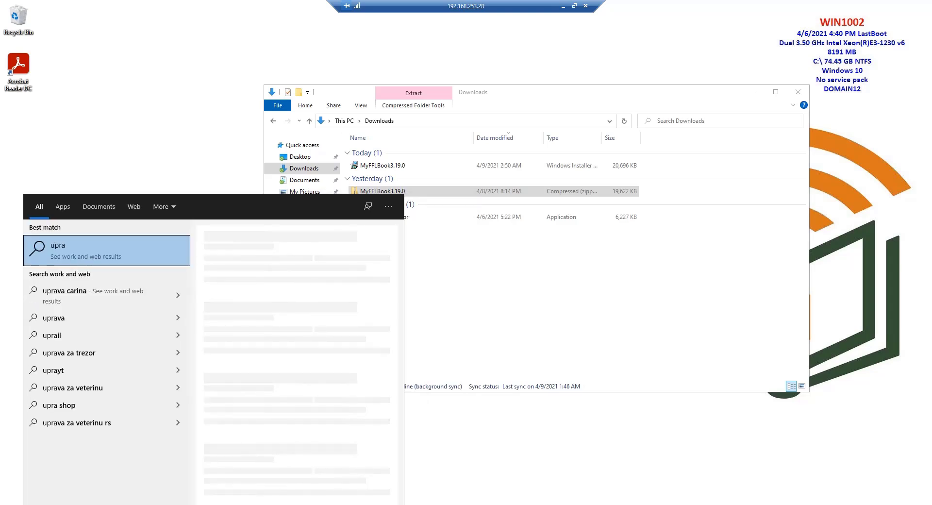
{"action": "key", "text": "BackSpace"}
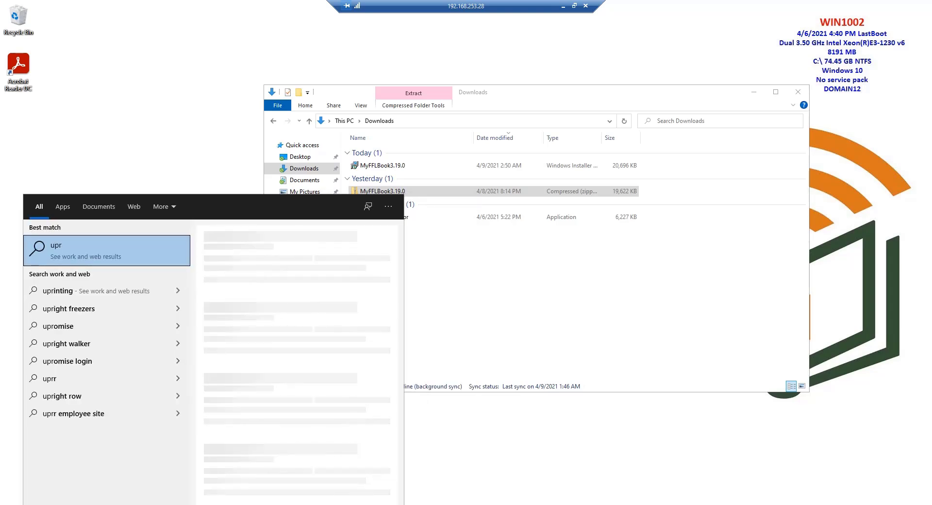
{"action": "type", "text": "ade"}
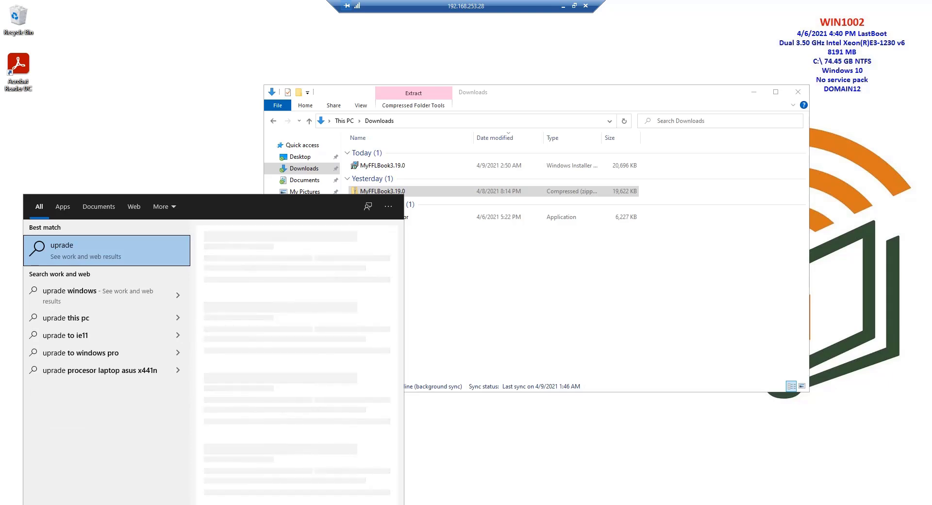
{"action": "key", "text": "BackSpace"}
{"action": "key", "text": "BackSpace"}
{"action": "key", "text": "BackSpace"}
{"action": "key", "text": "BackSpace"}
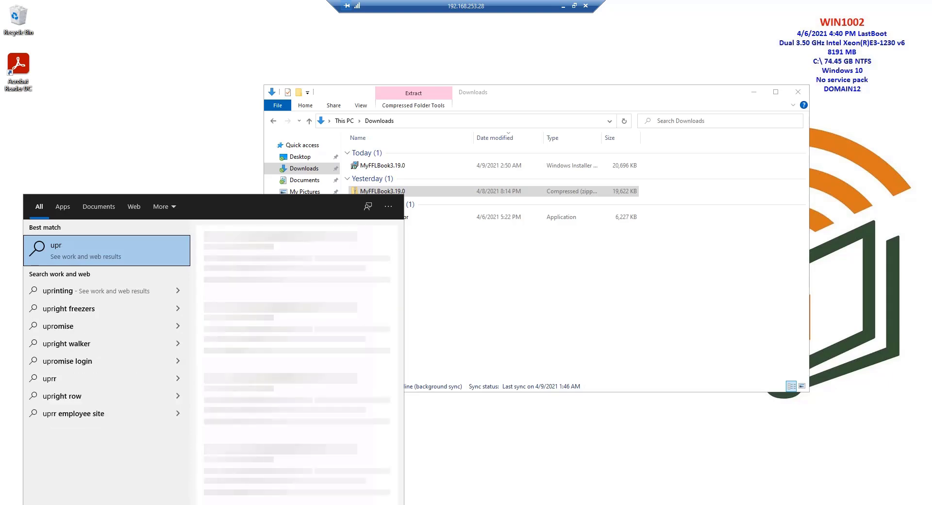
{"action": "type", "text": "grade"}
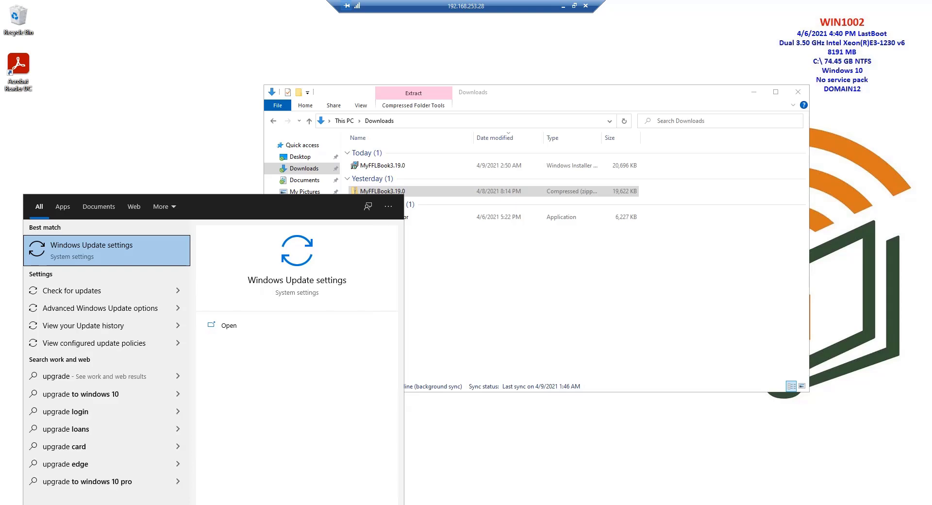
{"action": "key", "text": "Return"}
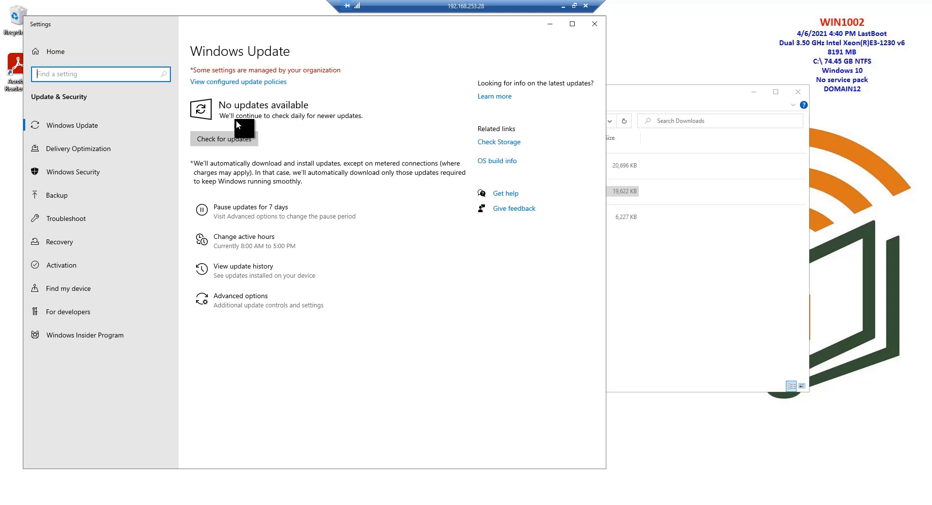
{"action": "left_click", "coordinate": [596, 27]}
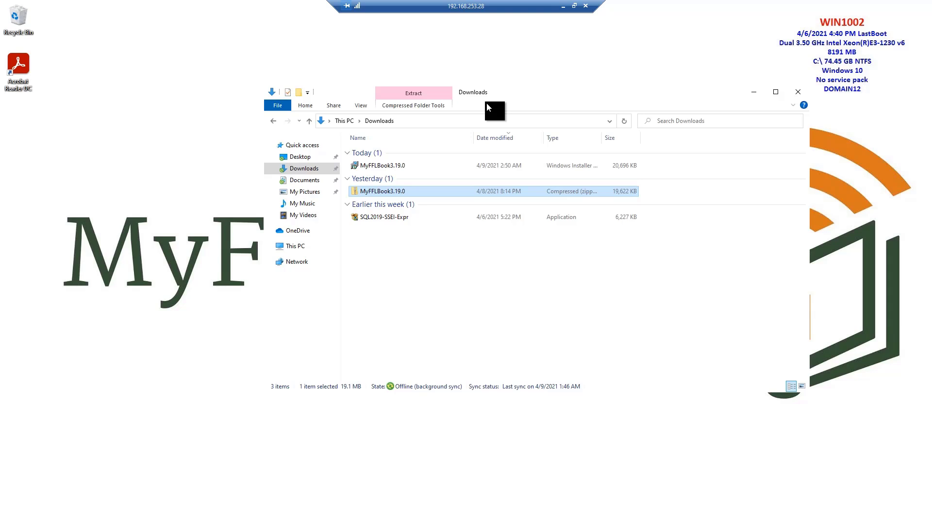
Run the MyFFLBook3.19.0 installer, installing for everyone in C:\Program Files\MyFFLBook\, close the Downloads window and exit the installer
{"action": "double_click", "coordinate": [379, 166]}
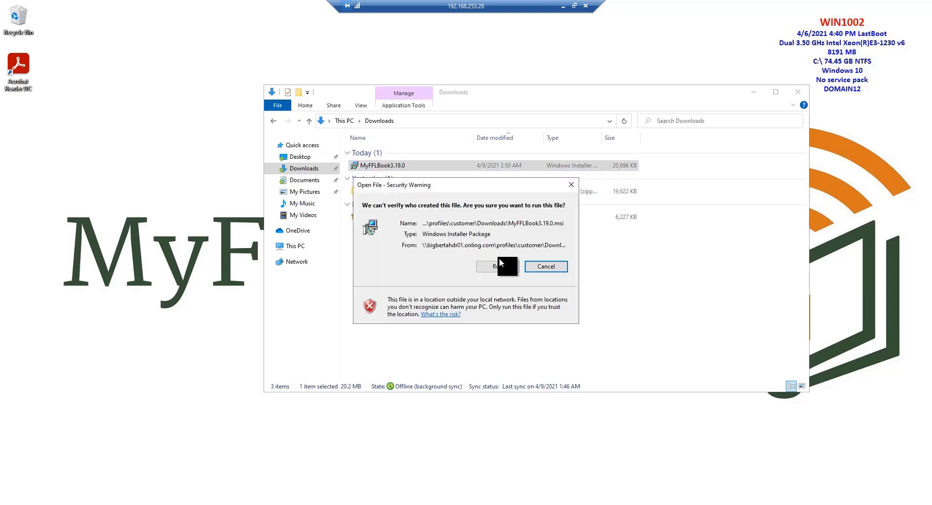
{"action": "left_click", "coordinate": [500, 264]}
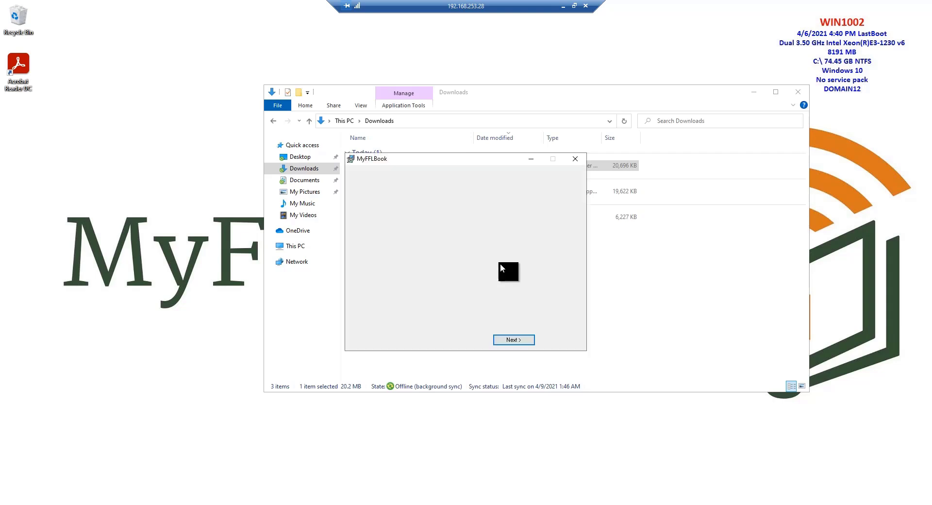
{"action": "left_click", "coordinate": [523, 339]}
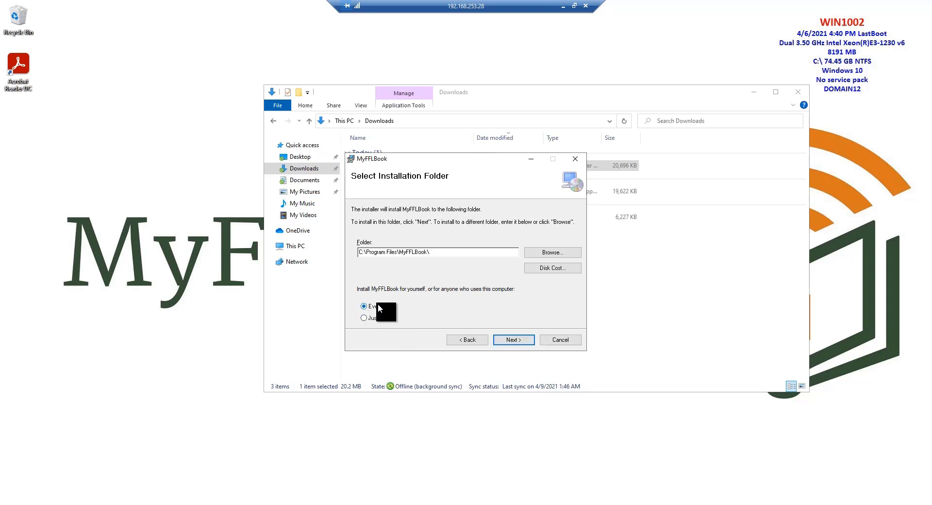
{"action": "left_click", "coordinate": [513, 340]}
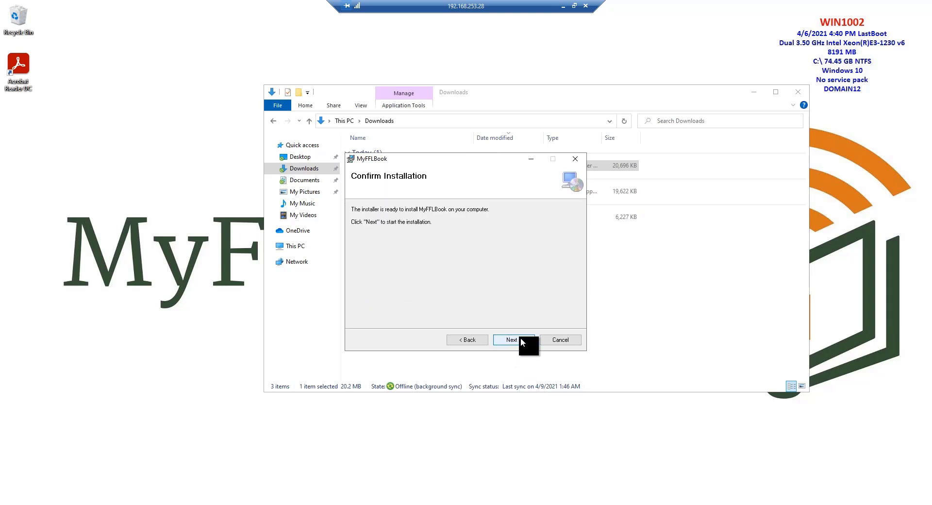
{"action": "left_click", "coordinate": [521, 338]}
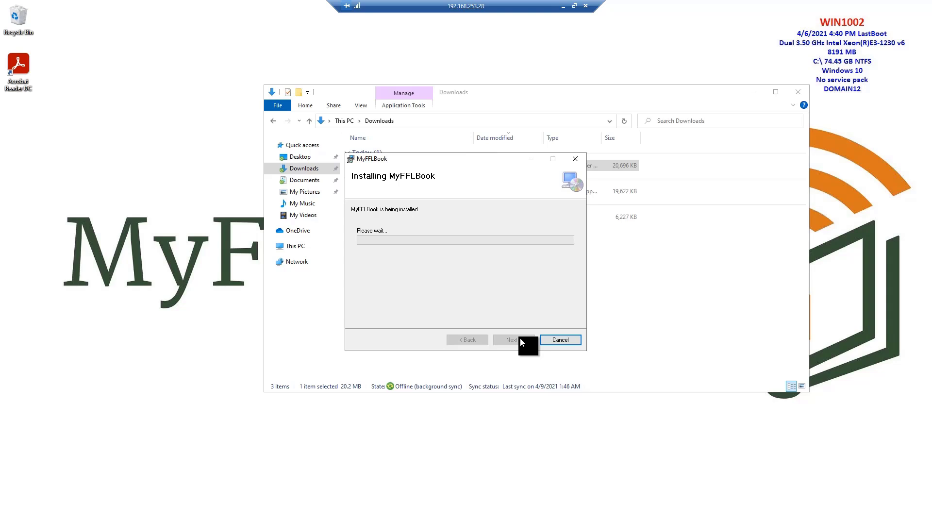
{"action": "left_click", "coordinate": [796, 92]}
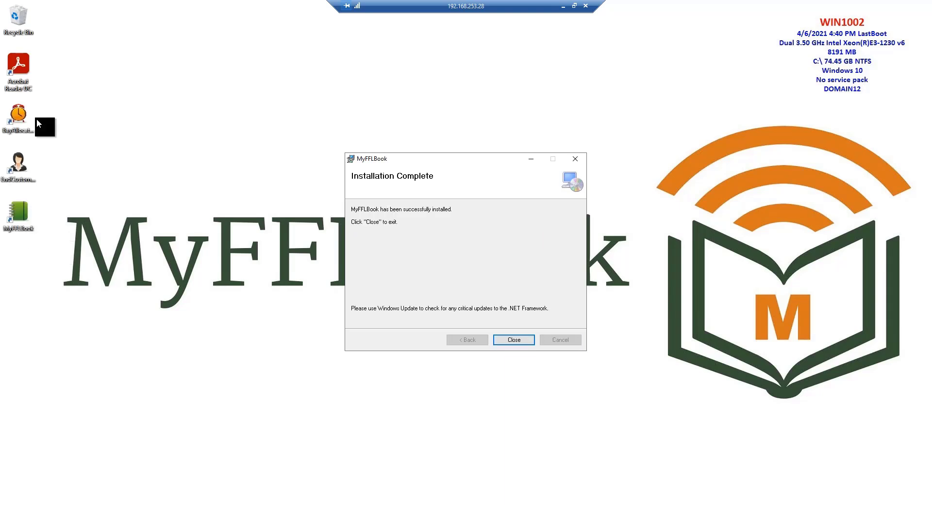
{"action": "left_click", "coordinate": [504, 338]}
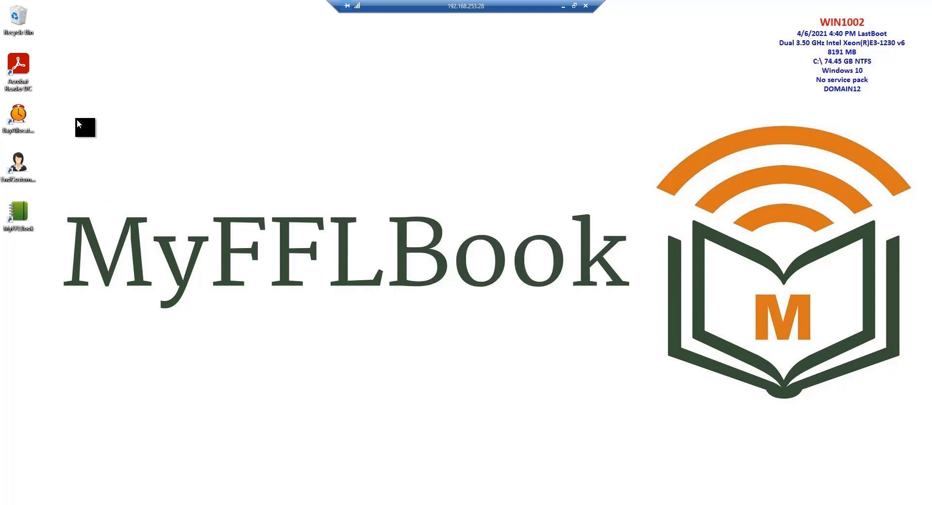
Inspect the bay allocation and customer form shortcuts on the desktop
{"action": "left_click", "coordinate": [21, 118]}
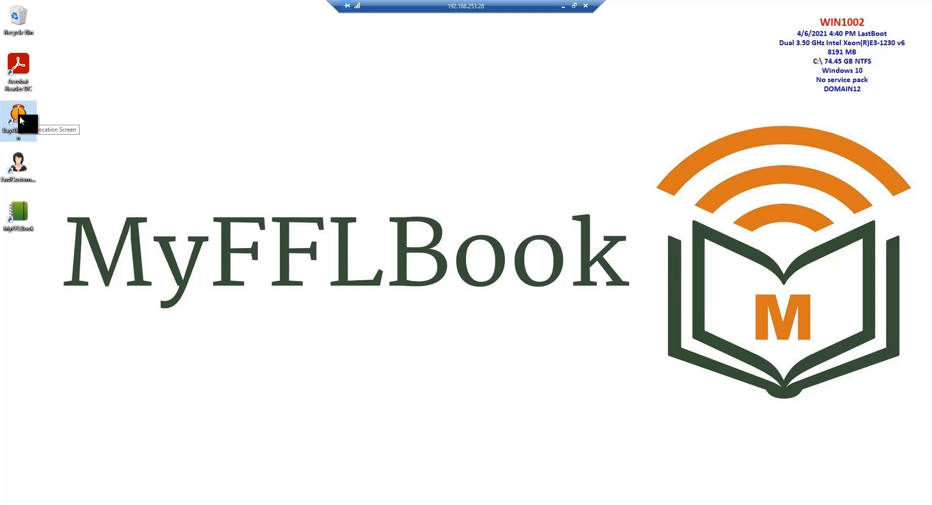
{"action": "left_click", "coordinate": [14, 170]}
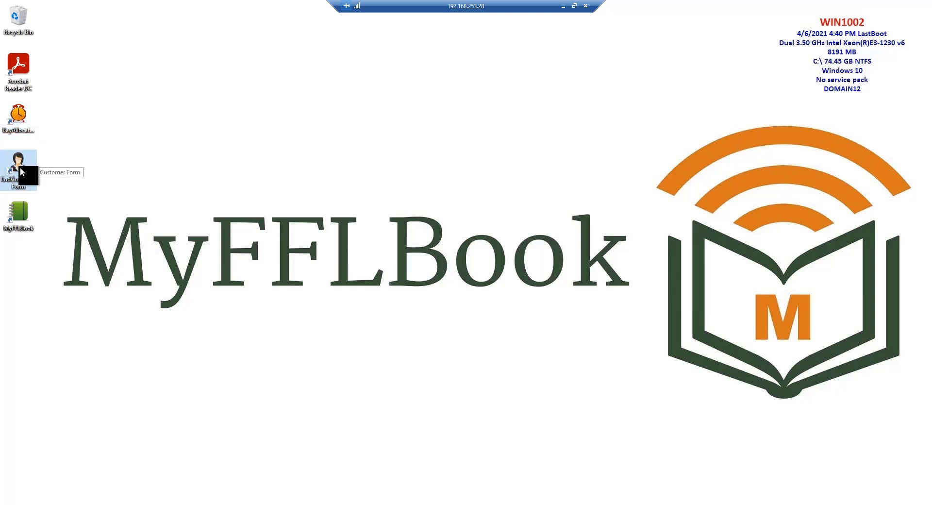